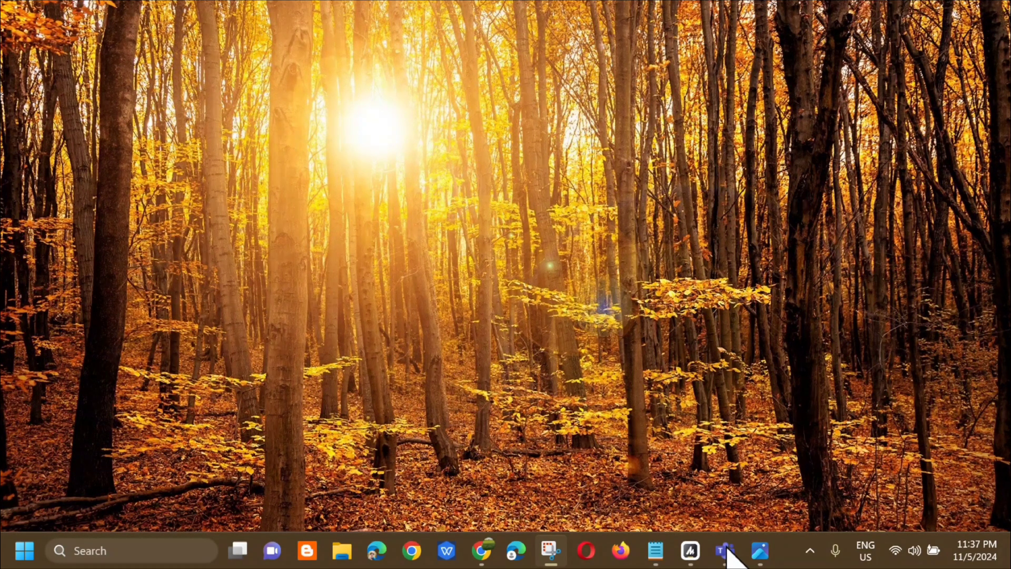
# - Launch Microsoft Teams and minimize its account-picker window
pyautogui.click(726, 549)
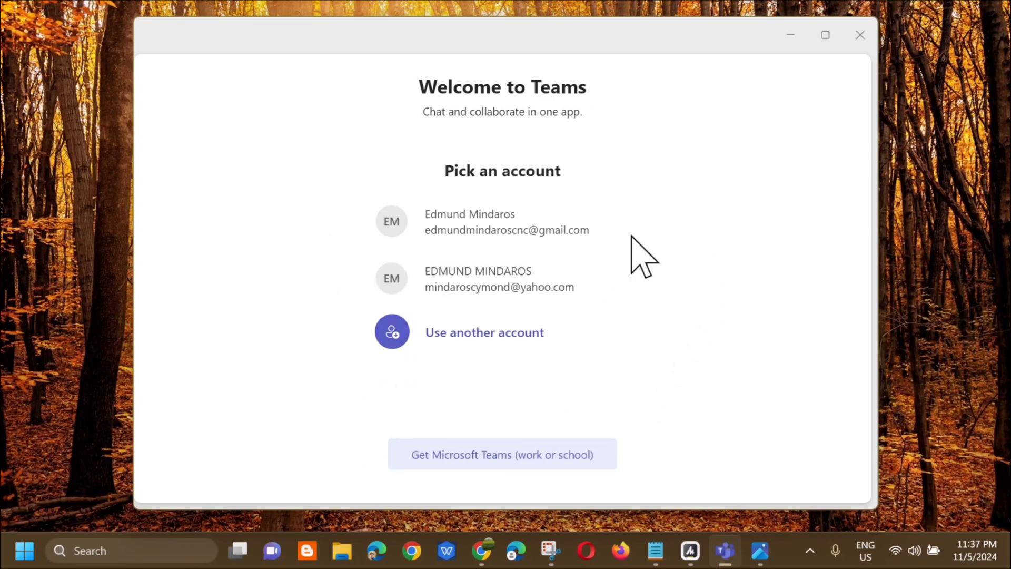
pyautogui.click(782, 30)
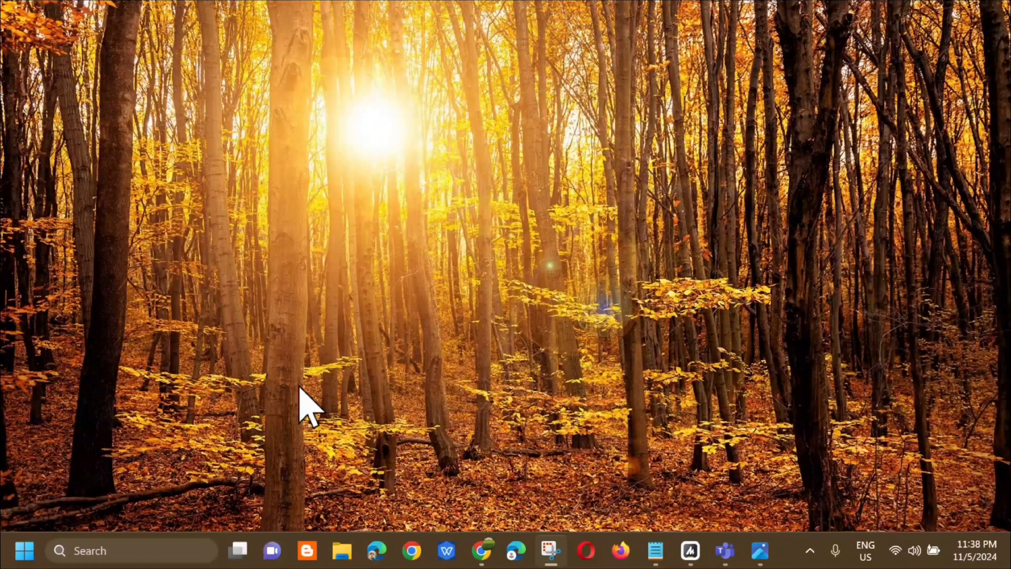
# - Search the Start menu for 'credential' and launch Credential Manager
pyautogui.click(24, 549)
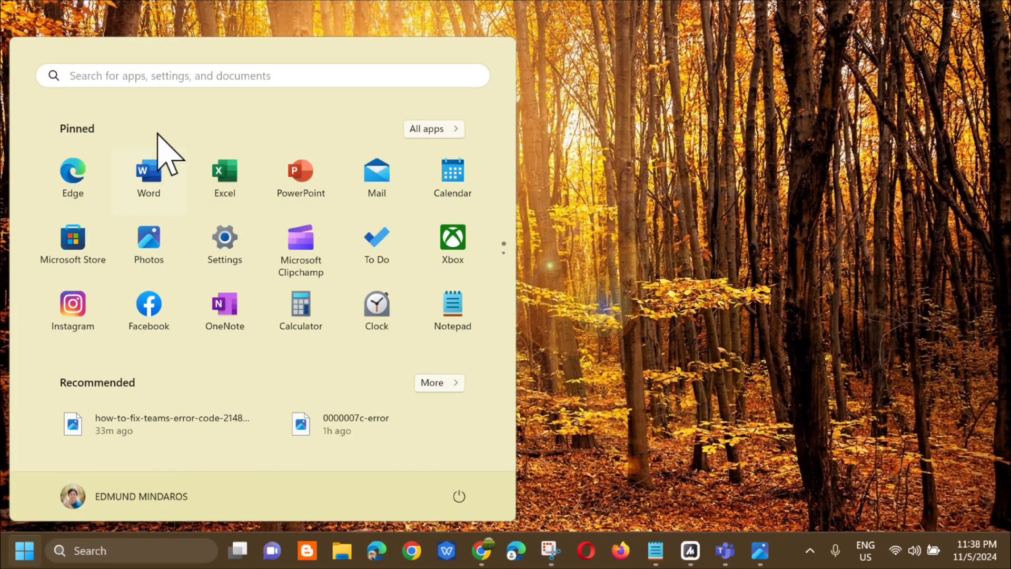
pyautogui.click(171, 81)
pyautogui.write('c')
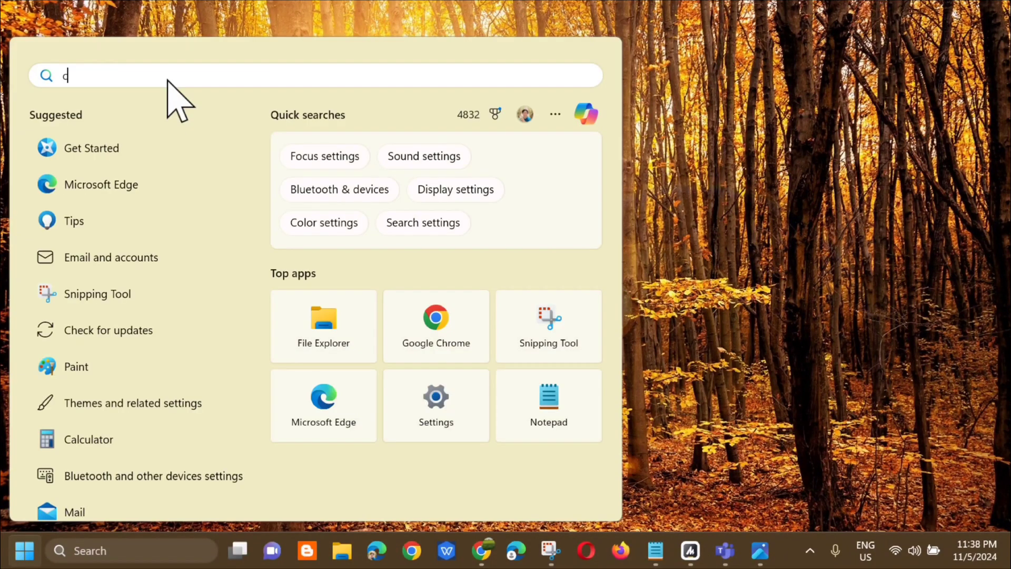
pyautogui.write('redential')
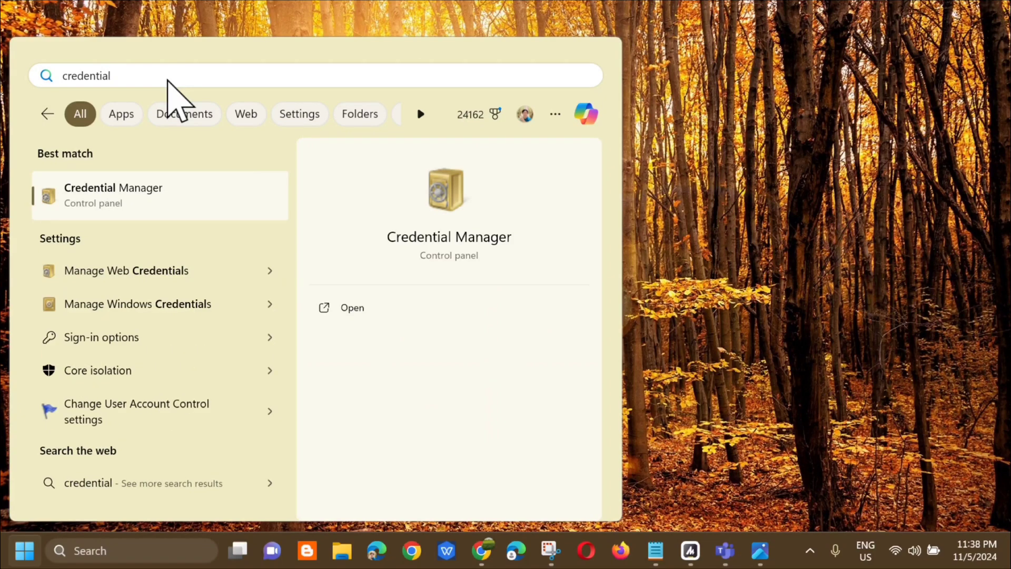
pyautogui.click(361, 315)
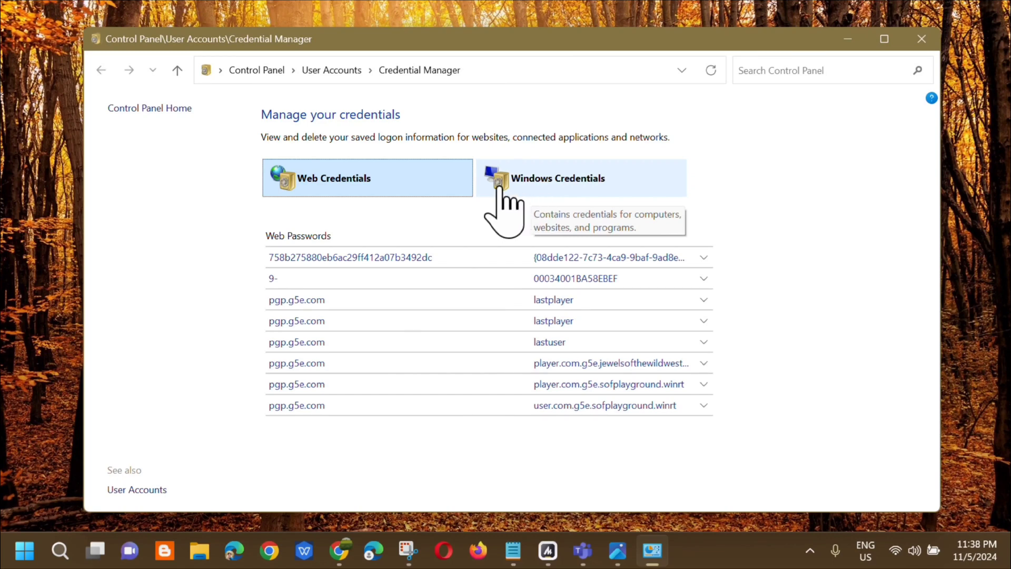
# - Delete the teams.server.com entry from Windows Credentials and confirm the removal
pyautogui.click(566, 182)
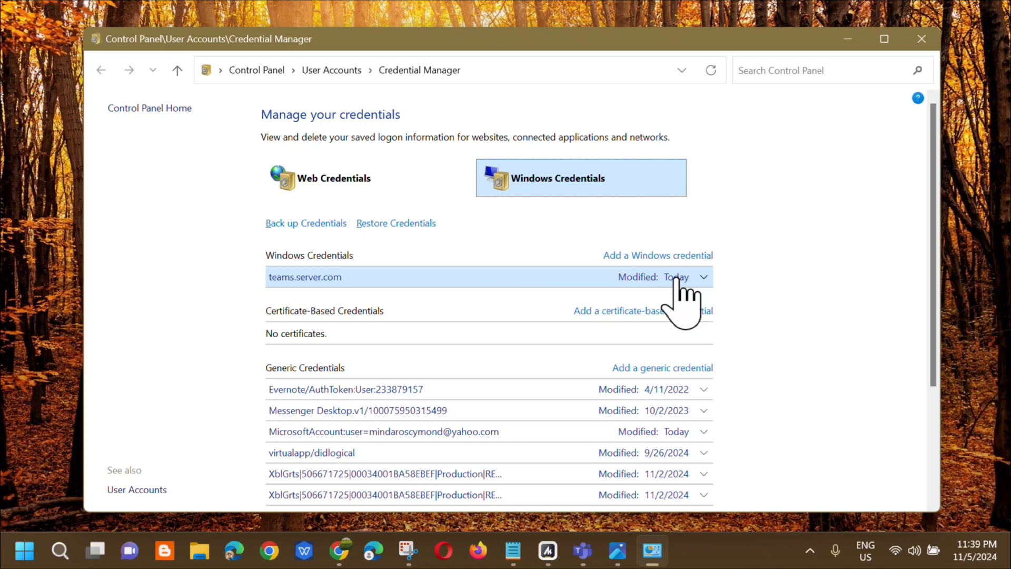
pyautogui.click(703, 278)
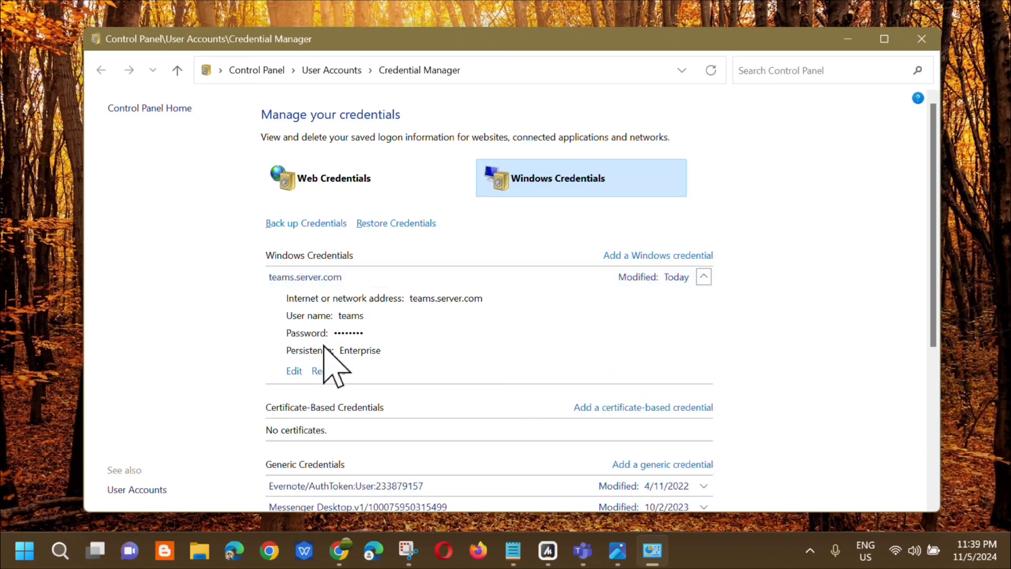
pyautogui.click(332, 372)
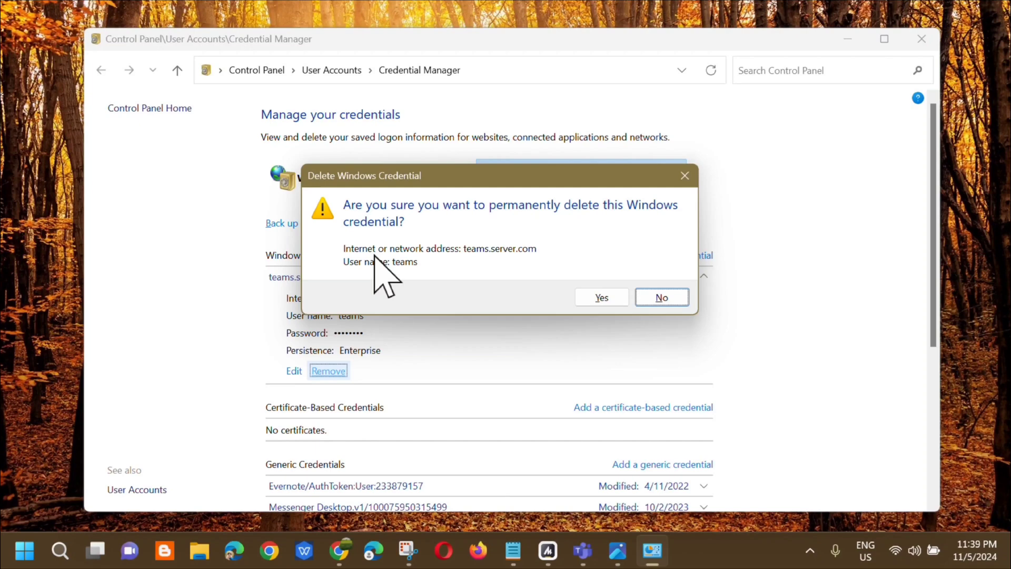
pyautogui.click(601, 298)
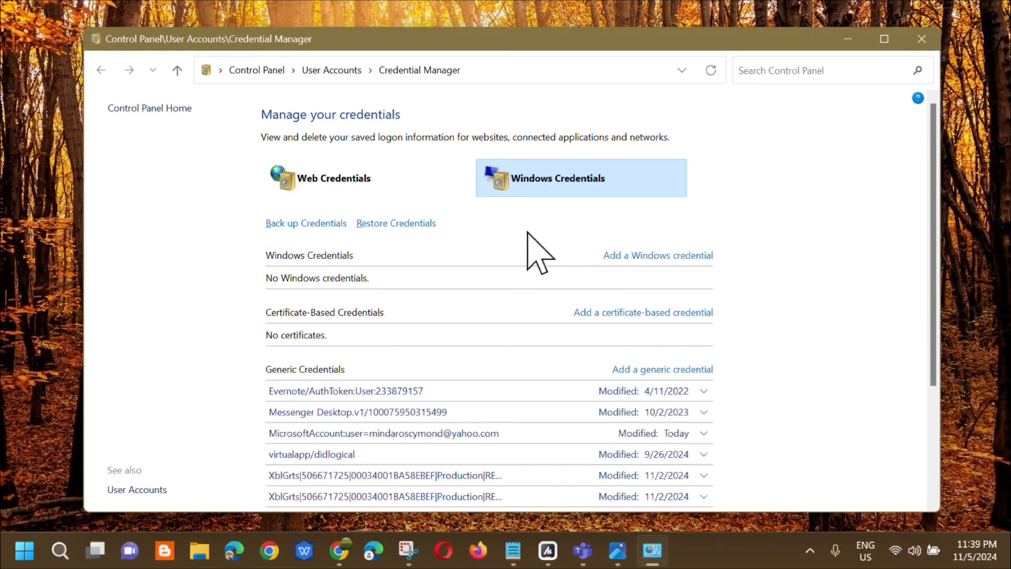
# - Close Credential Manager and launch Control Panel via a Start search for 'control panel'
pyautogui.click(922, 40)
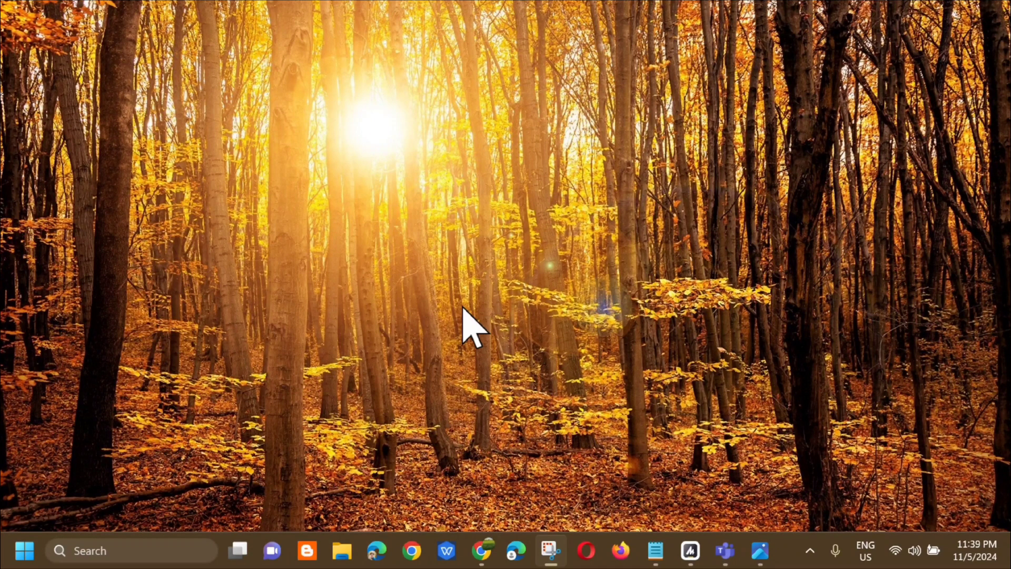
pyautogui.click(23, 551)
pyautogui.click(151, 76)
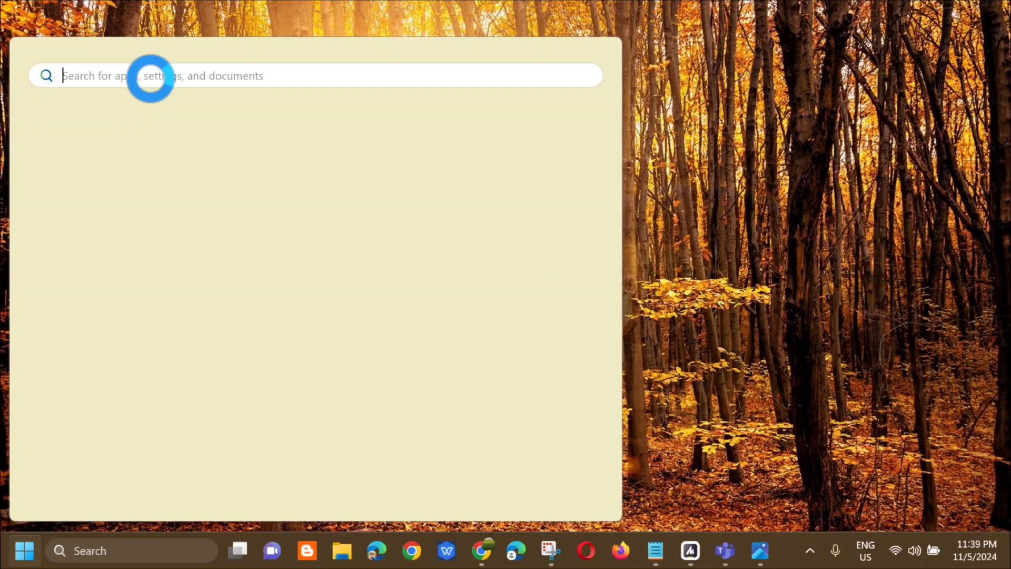
pyautogui.write('contr')
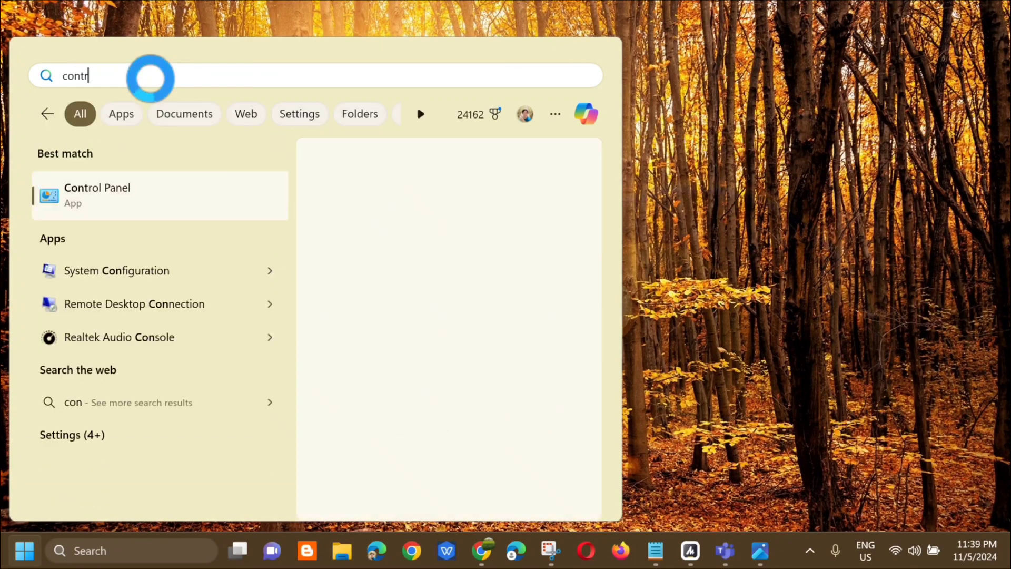
pyautogui.write('ol panel')
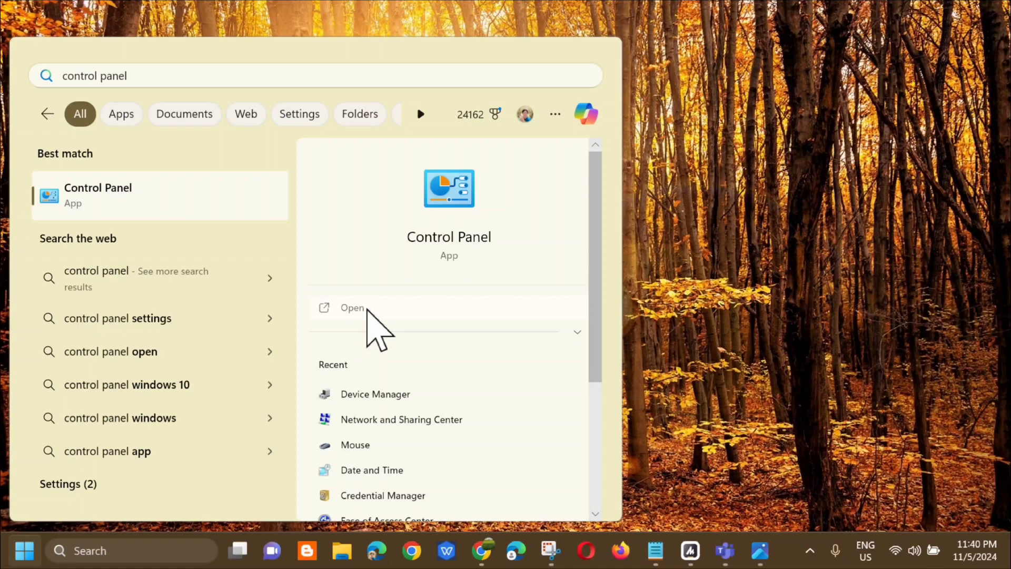
pyautogui.click(367, 309)
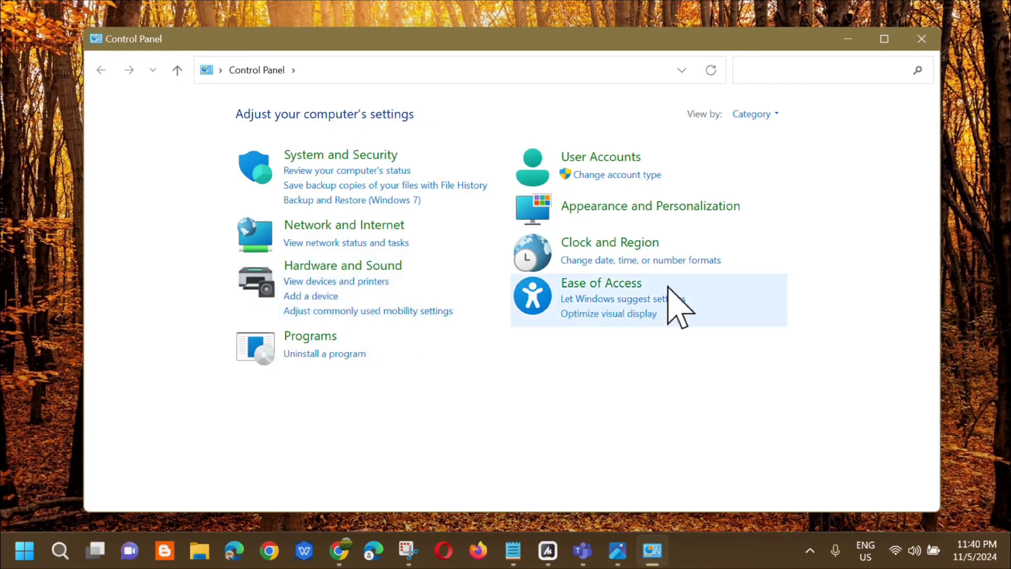
# - Switch Control Panel to Large icons view and go to Programs and Features
pyautogui.click(777, 115)
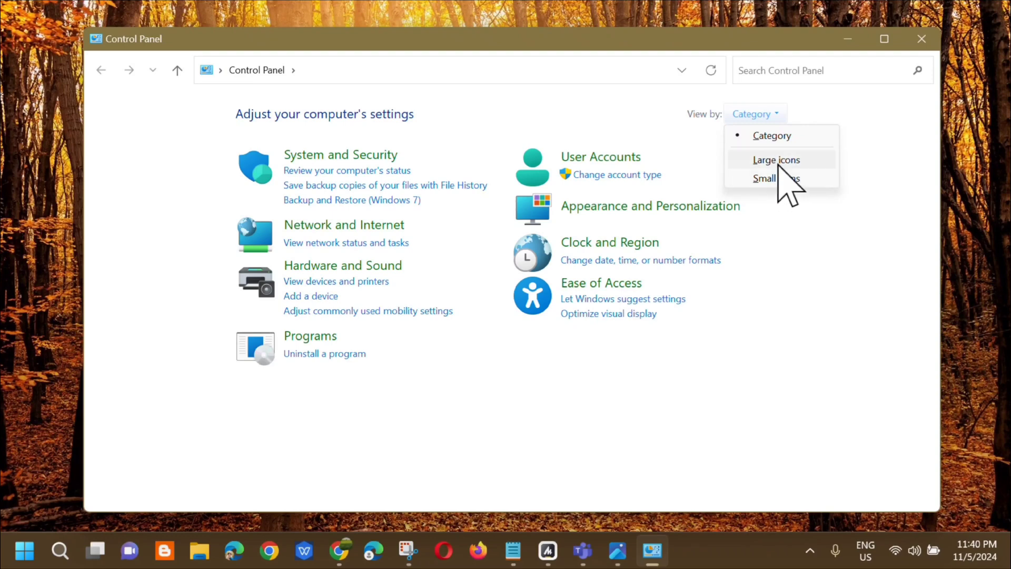
pyautogui.click(777, 160)
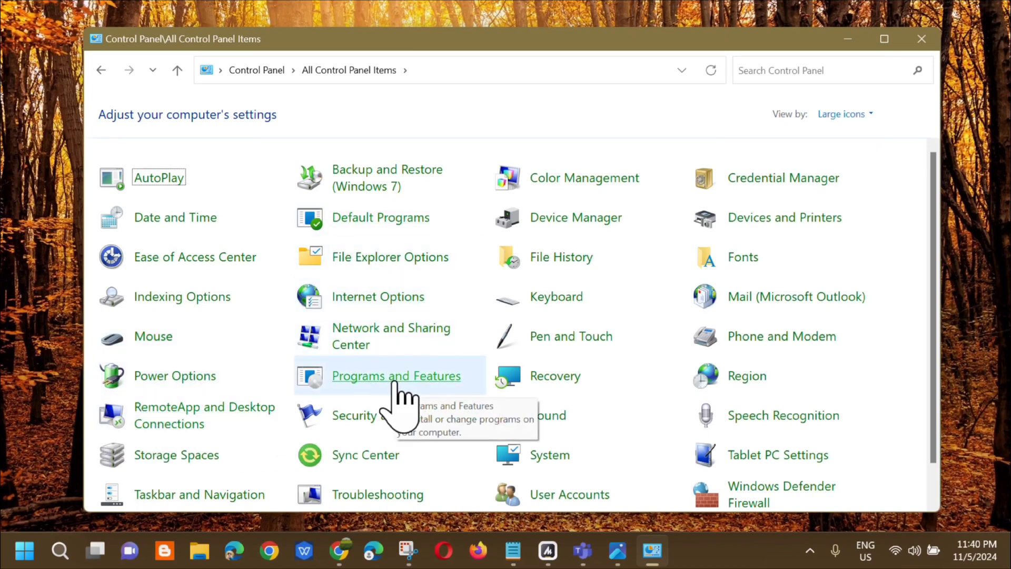
pyautogui.click(398, 381)
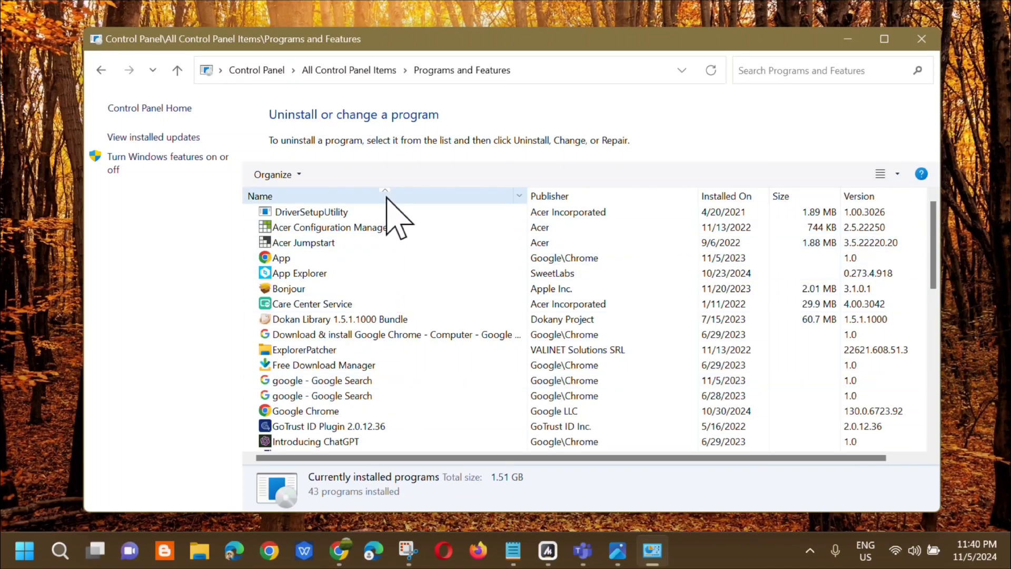
# - Select and right-click Microsoft Teams Meeting Add-in for Microsoft Office, then close the window
pyautogui.scroll(-5, 429, 235)
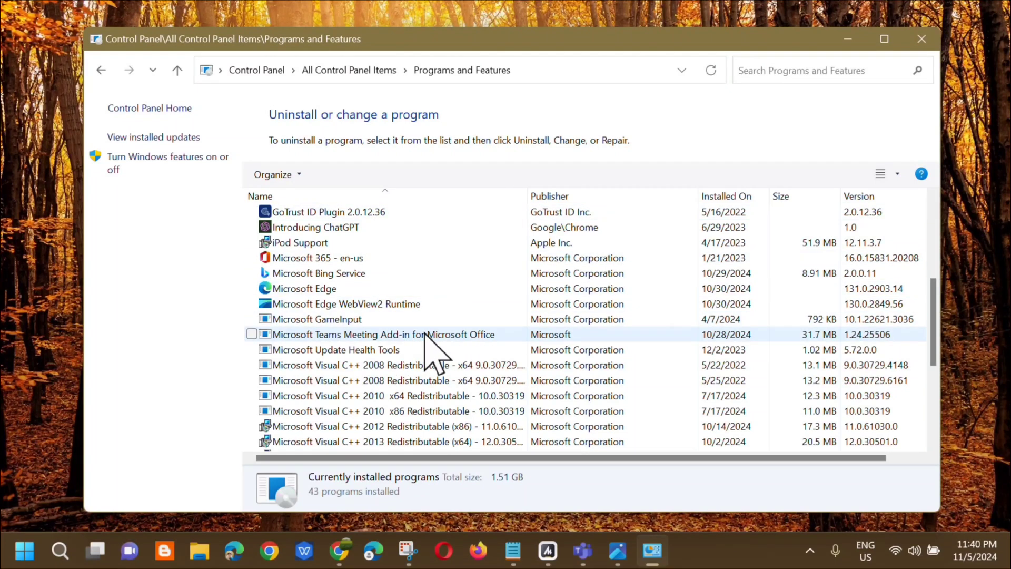
pyautogui.click(522, 336)
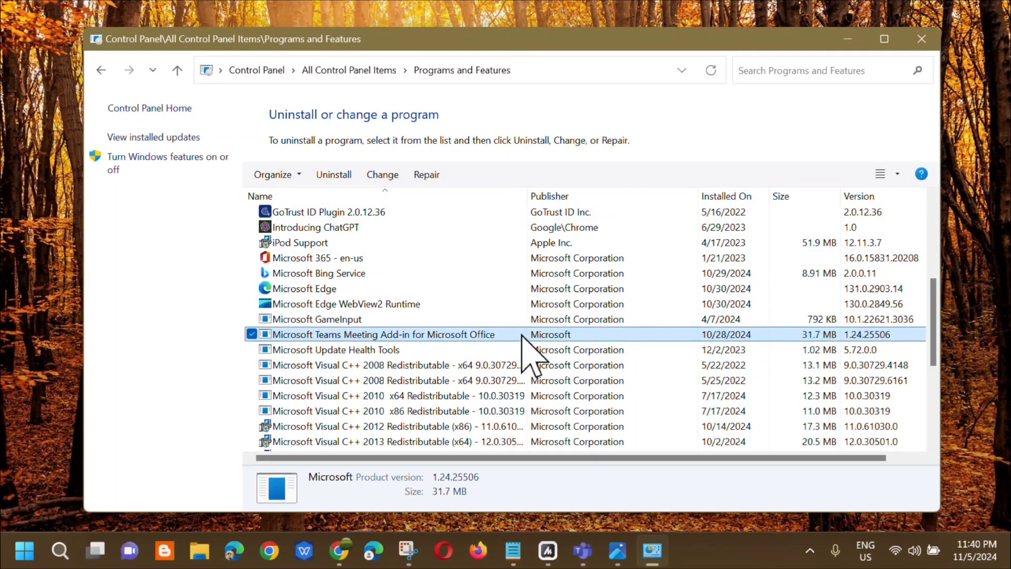
pyautogui.rightClick(521, 336)
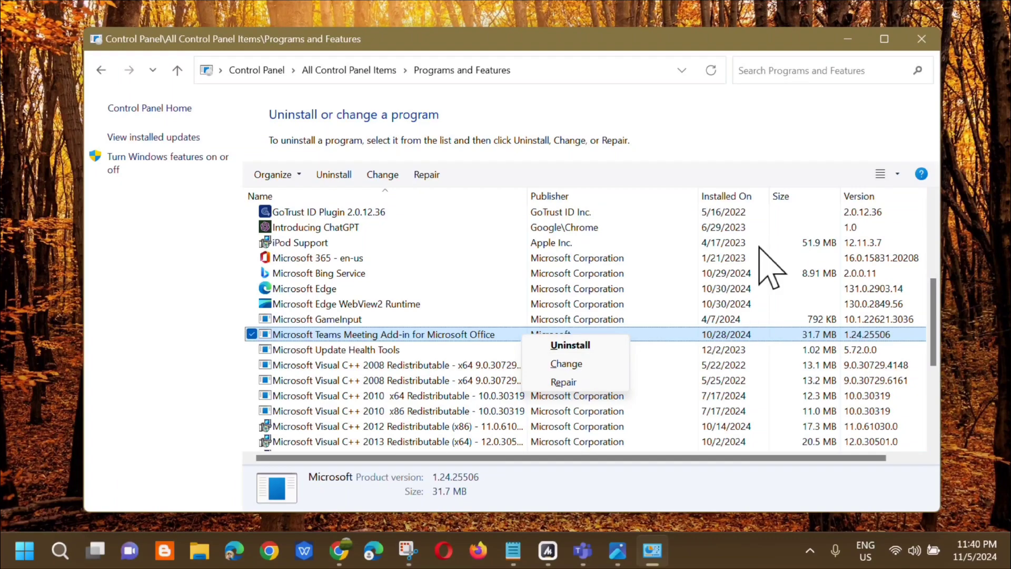
pyautogui.click(922, 40)
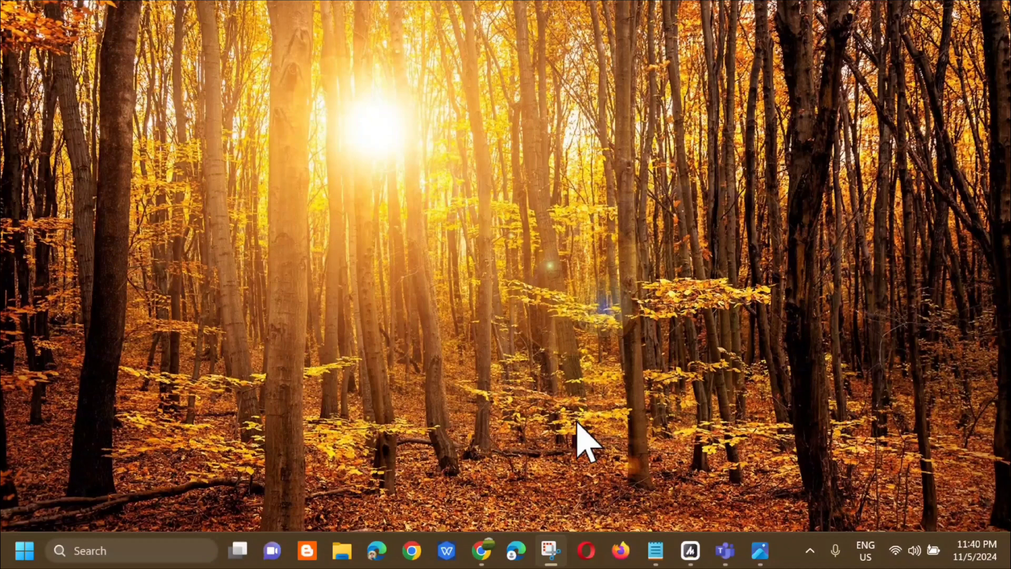
pyautogui.click(25, 550)
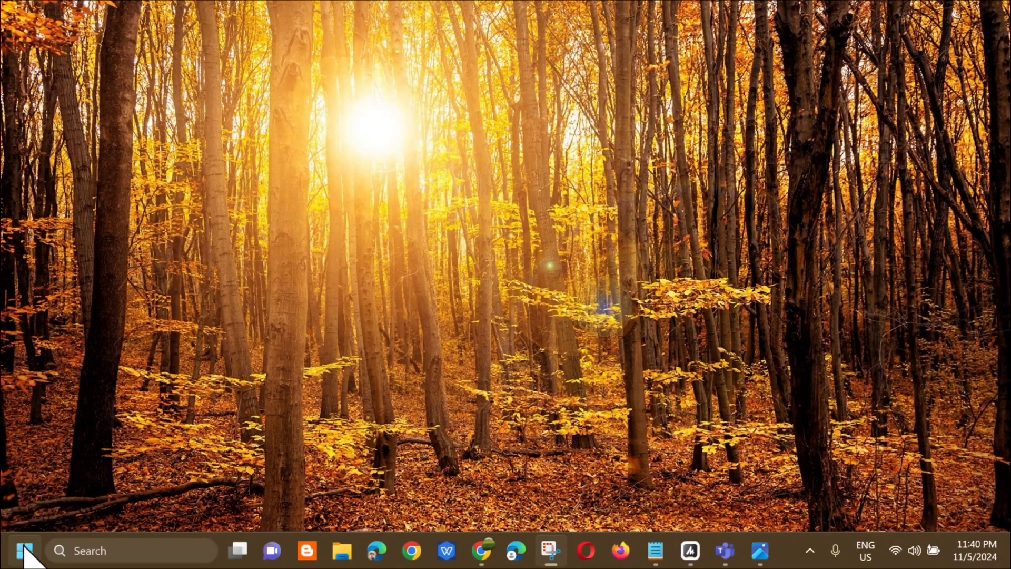
pyautogui.click(463, 496)
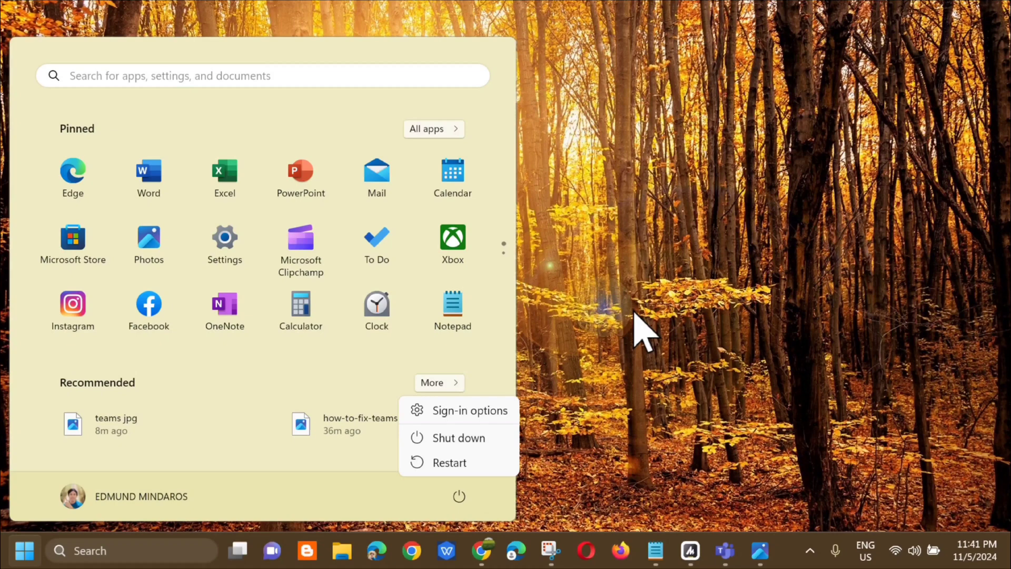
pyautogui.press('Escape')
pyautogui.press('Escape')
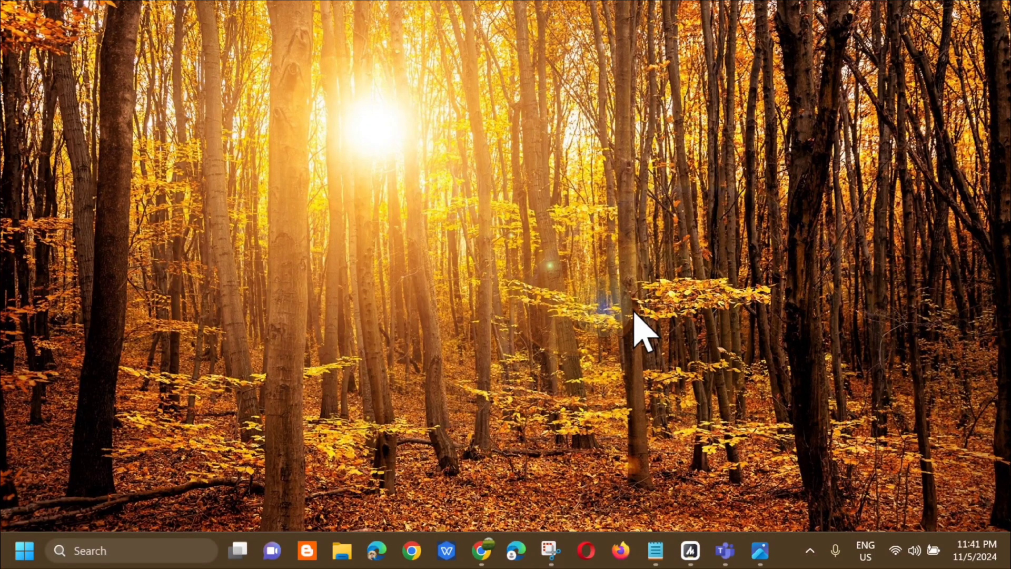